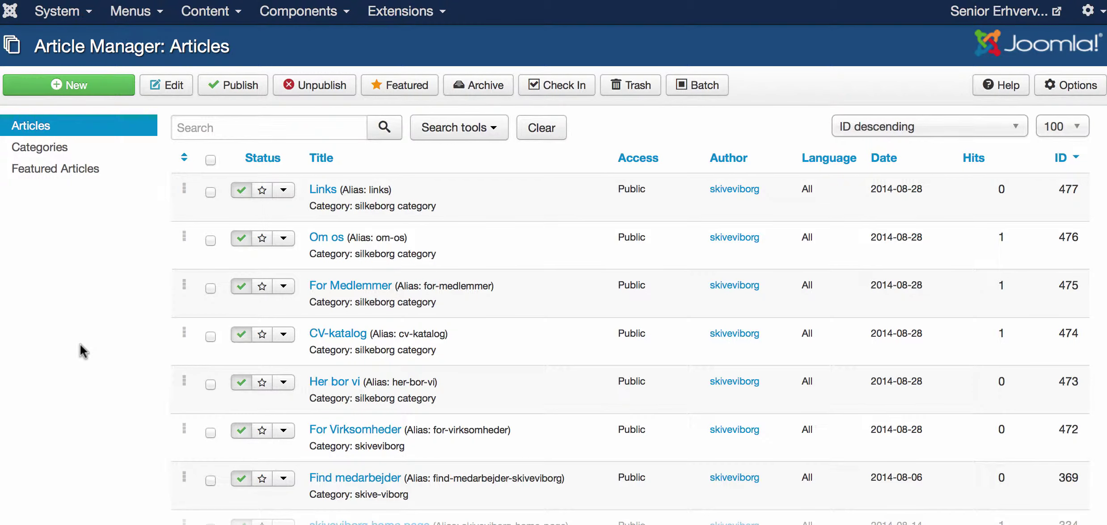
Step: Add a new menu item to skiveviborg-mainmenu with the menu title "For virksomheder"
scroll(83, 351, down, 2)
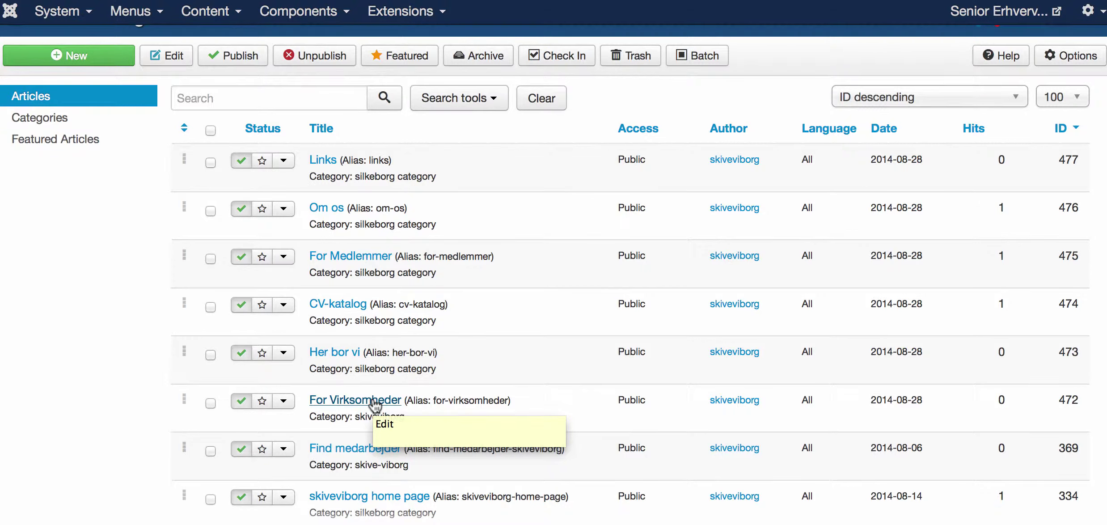
click(142, 18)
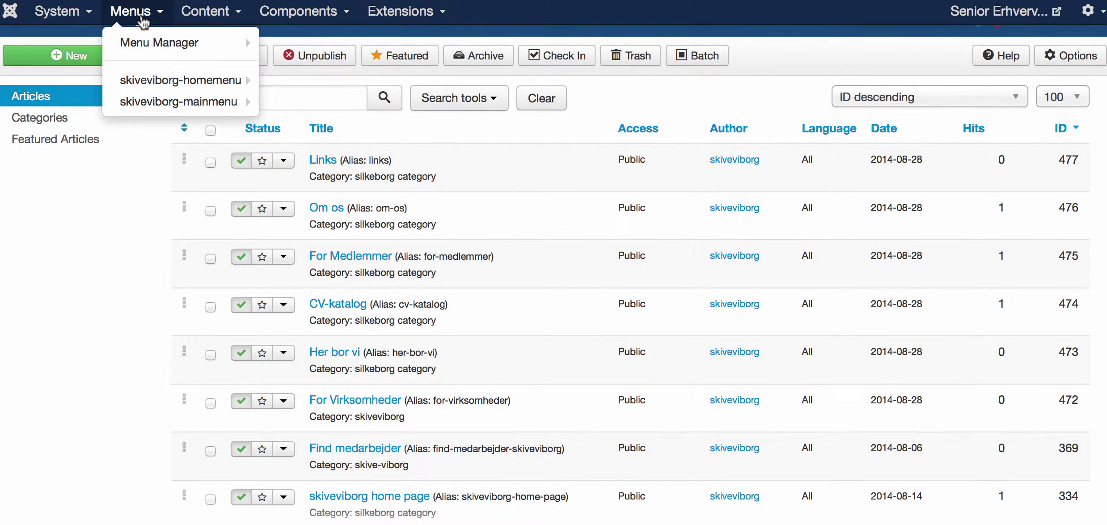
mouse_move(140, 102)
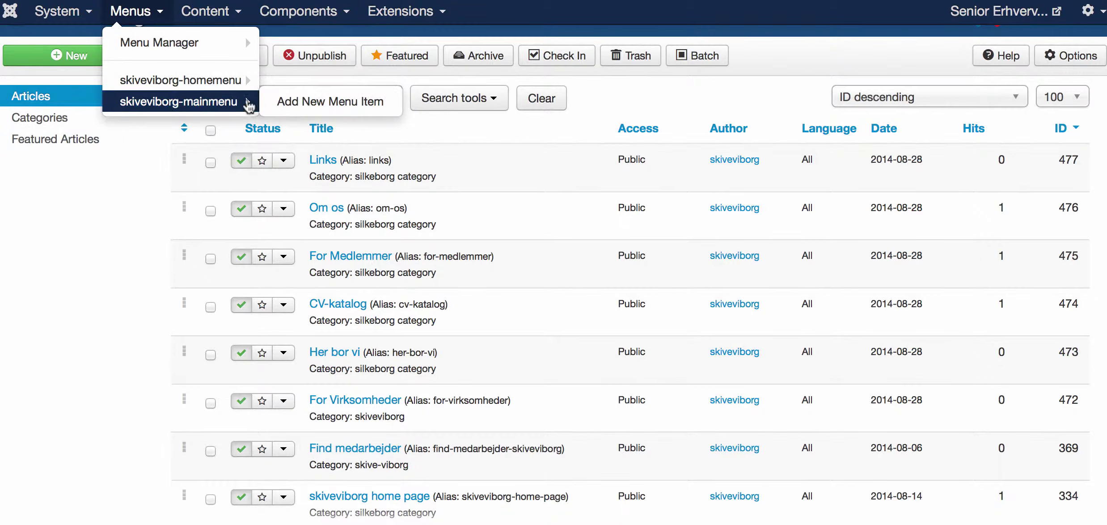
mouse_move(218, 88)
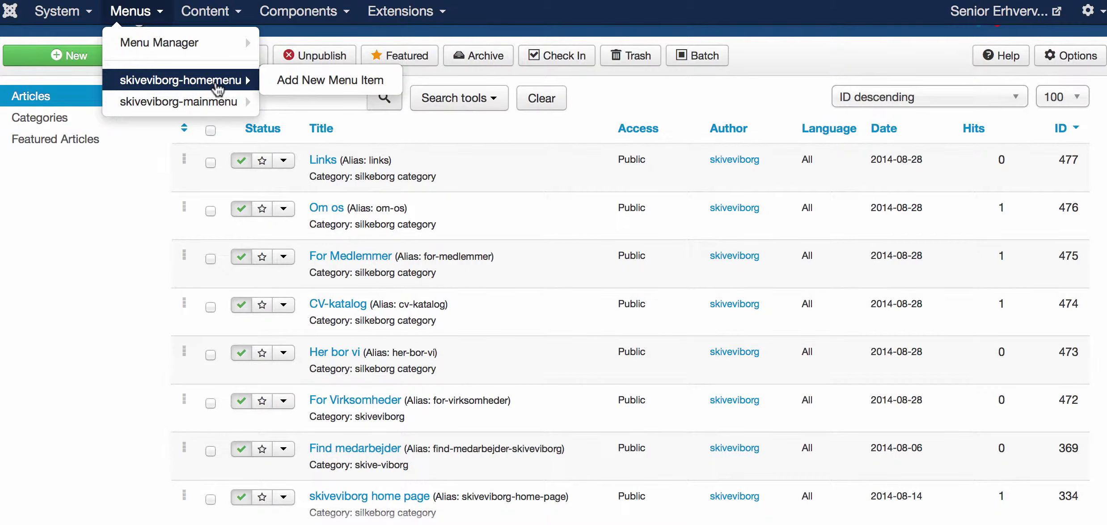
mouse_move(217, 104)
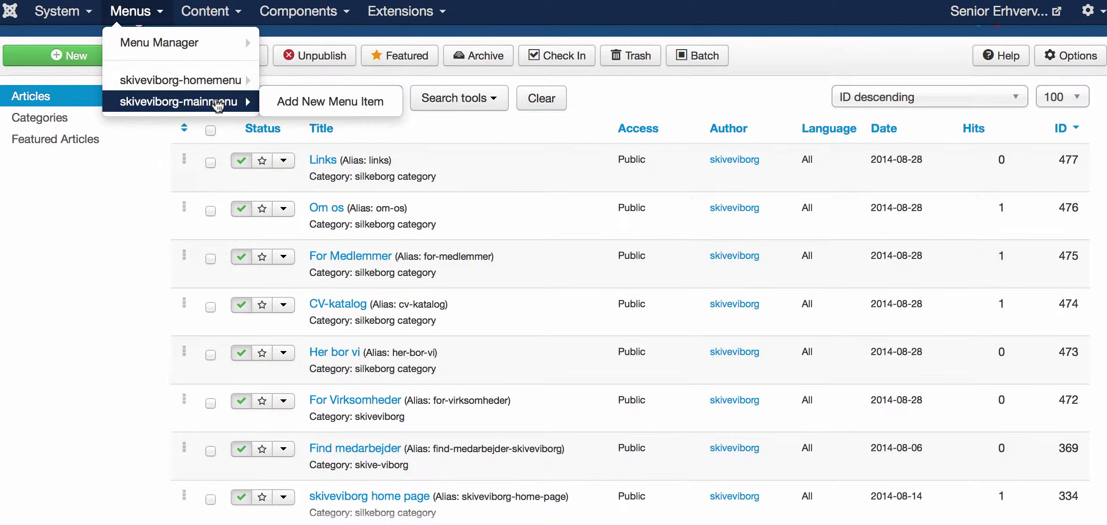
click(288, 102)
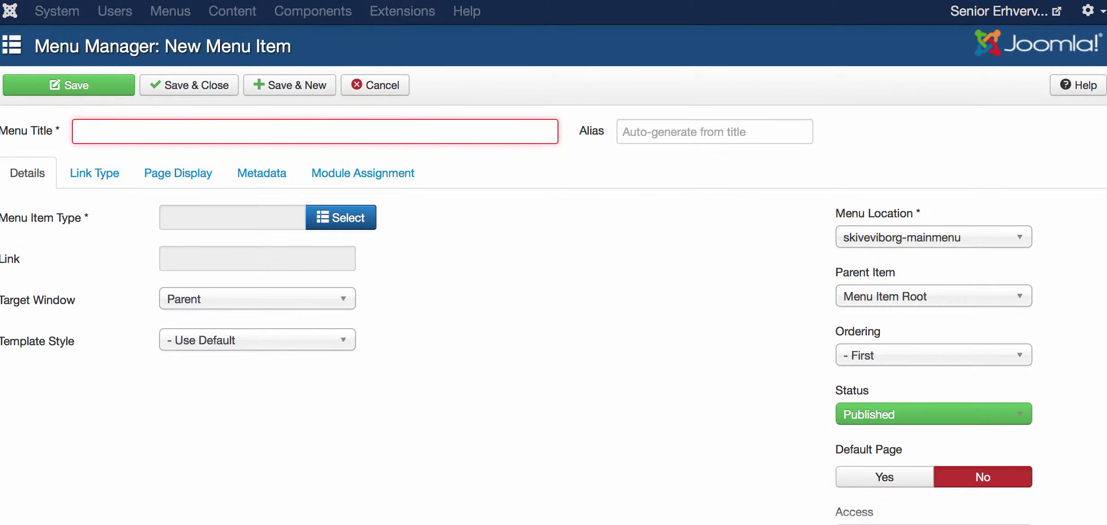
text(For)
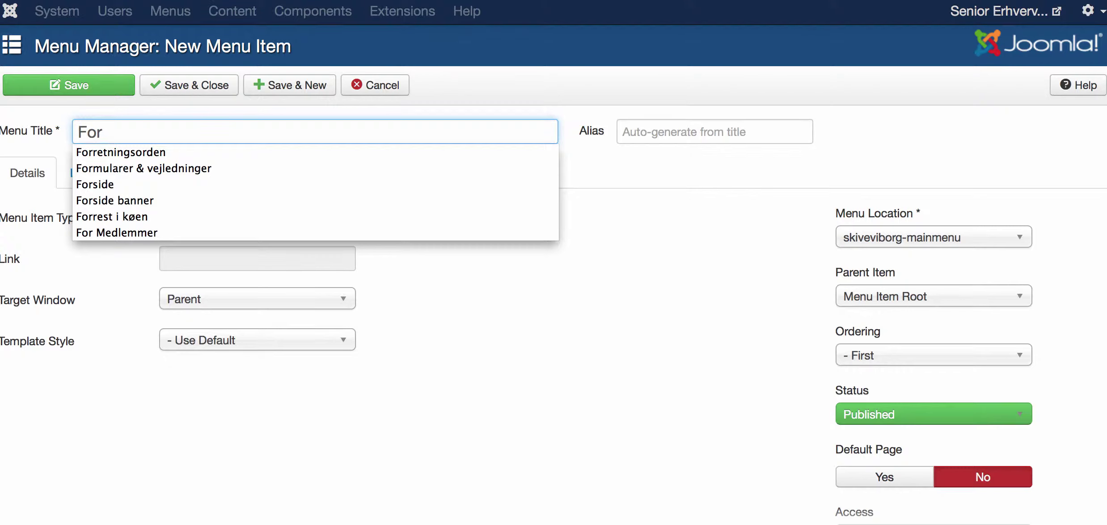
text( virksom)
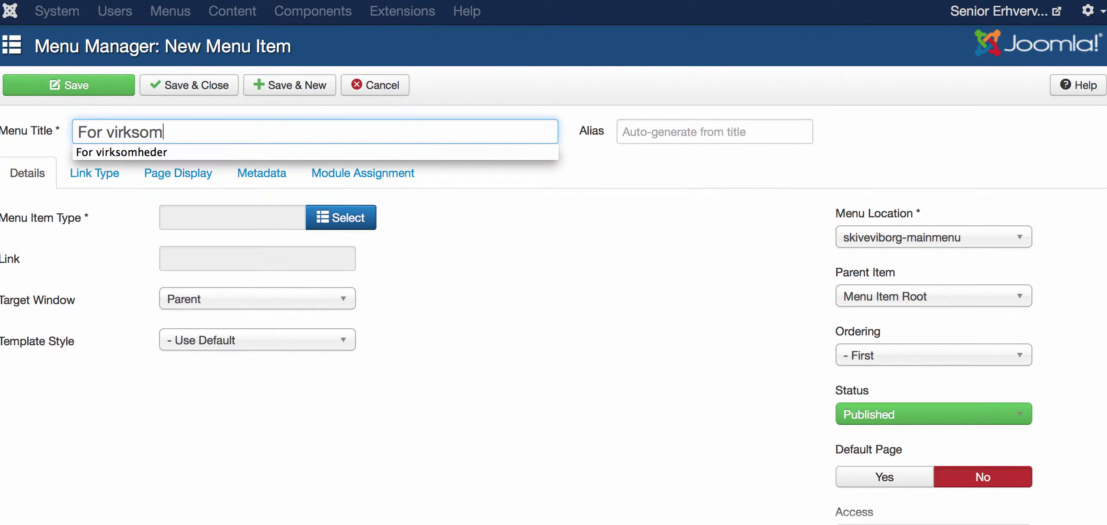
key(Down)
key(Return)
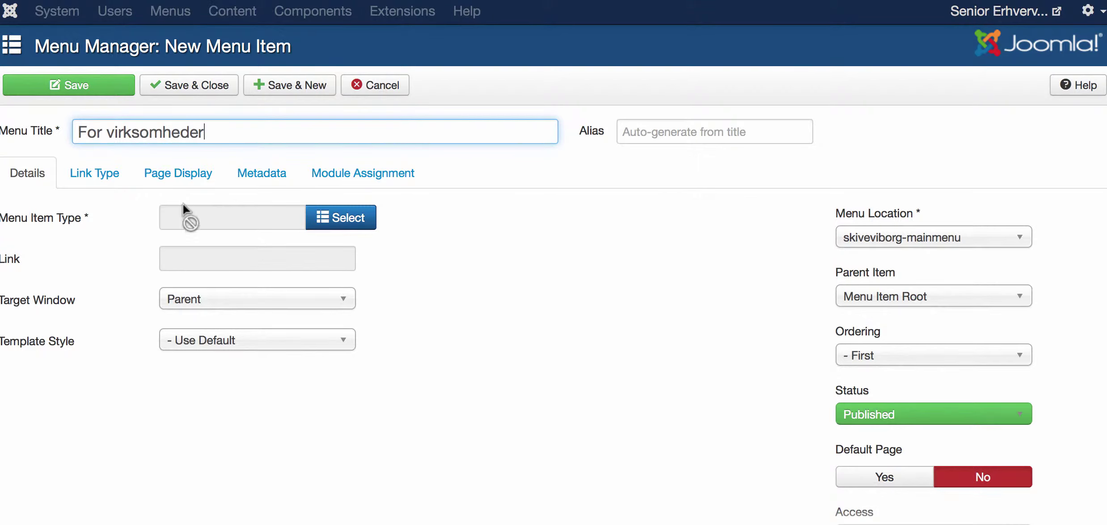
Step: Set the menu item's masthead title to "Skive - Viborg" in its page display settings
click(191, 192)
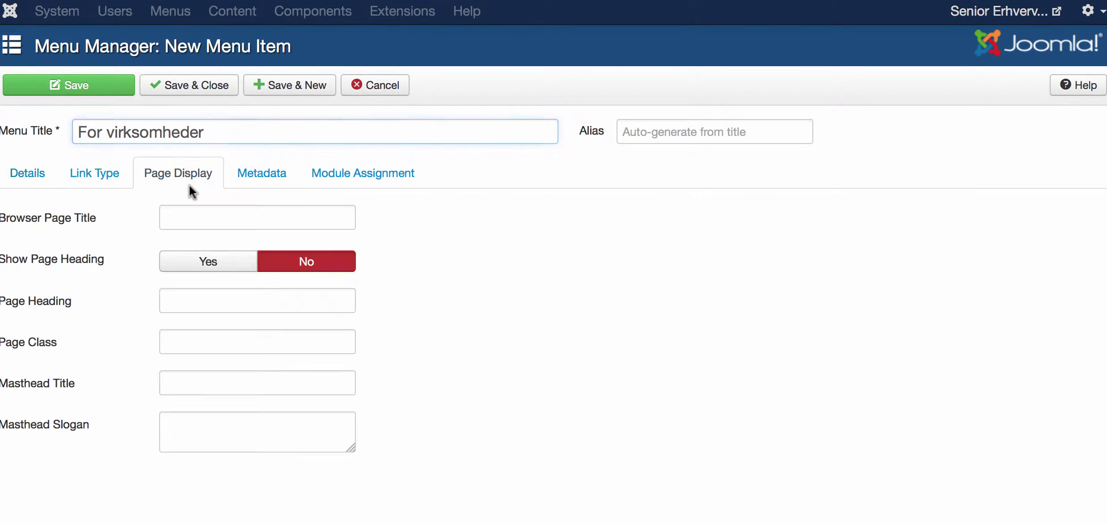
click(190, 379)
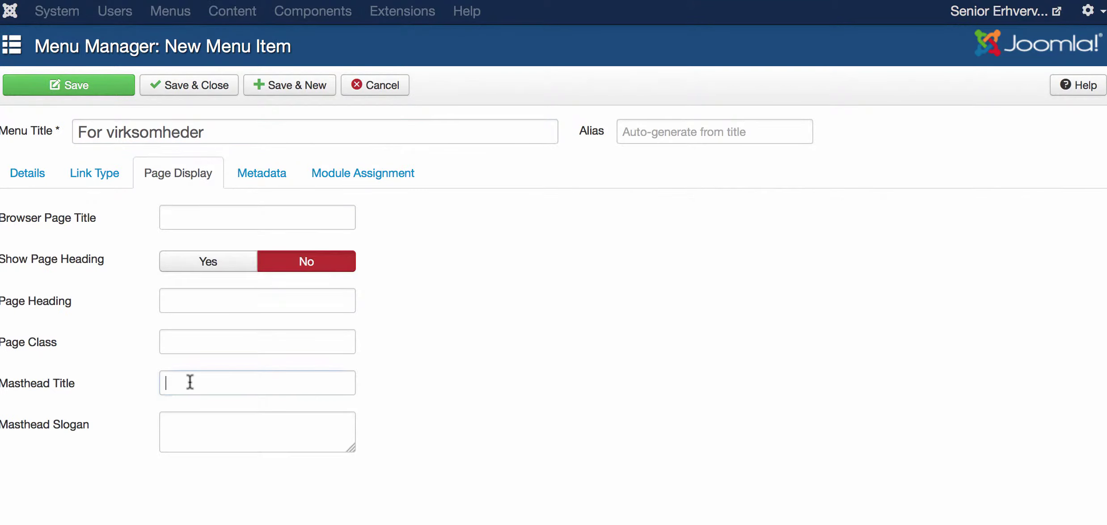
text(Skive)
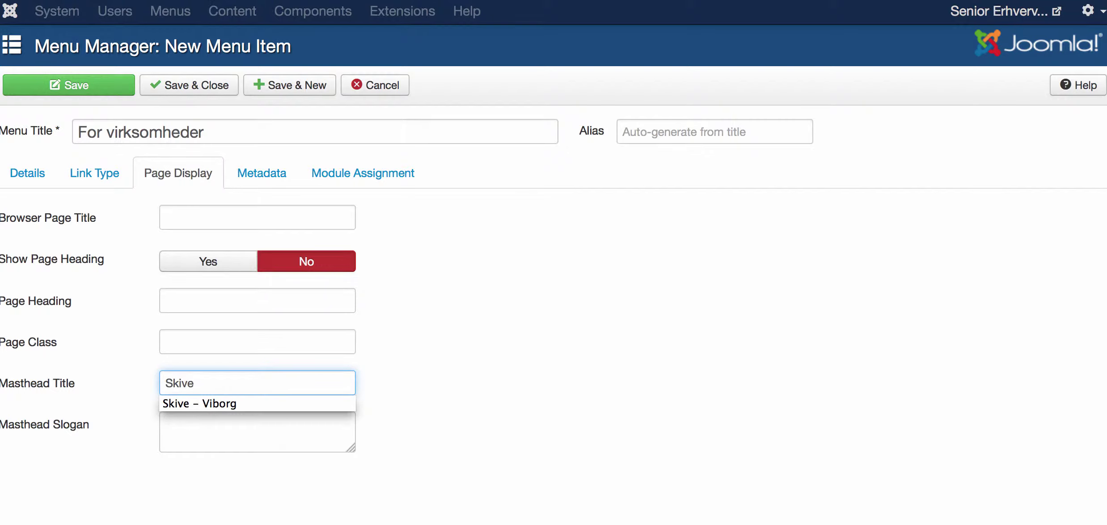
key(Down)
key(Return)
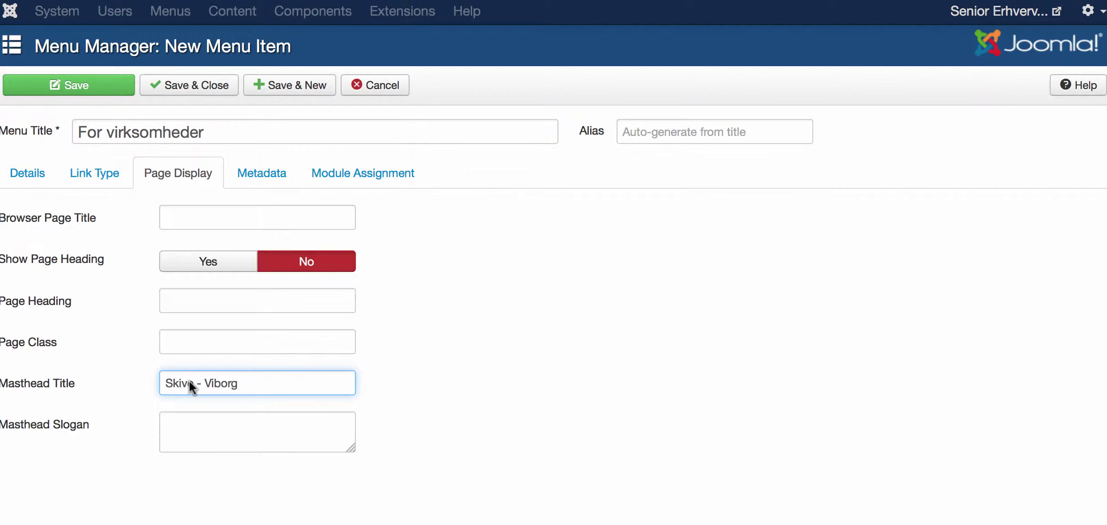
Step: Set the menu item type to Single Article and choose the For Virksomheder article
click(31, 172)
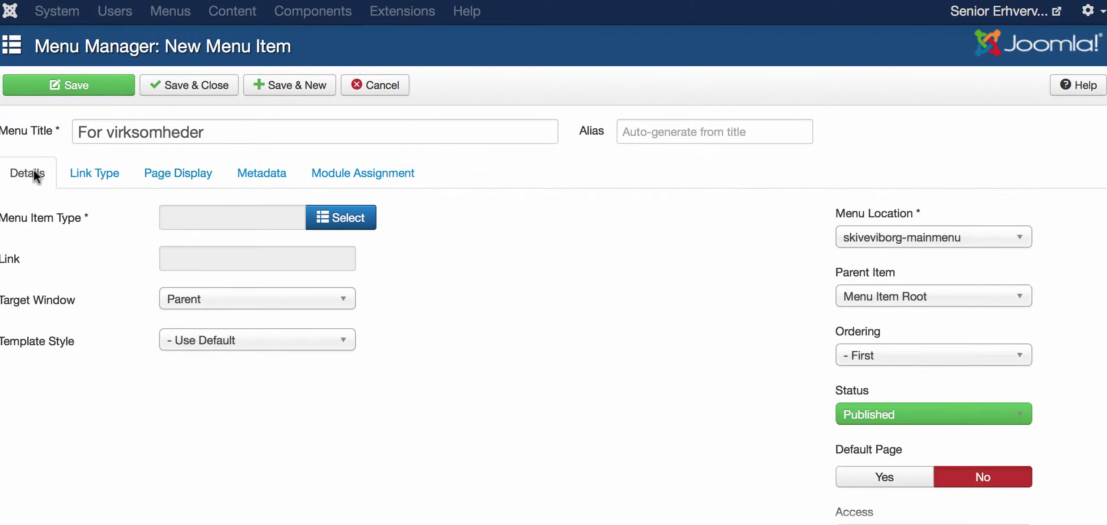
click(363, 218)
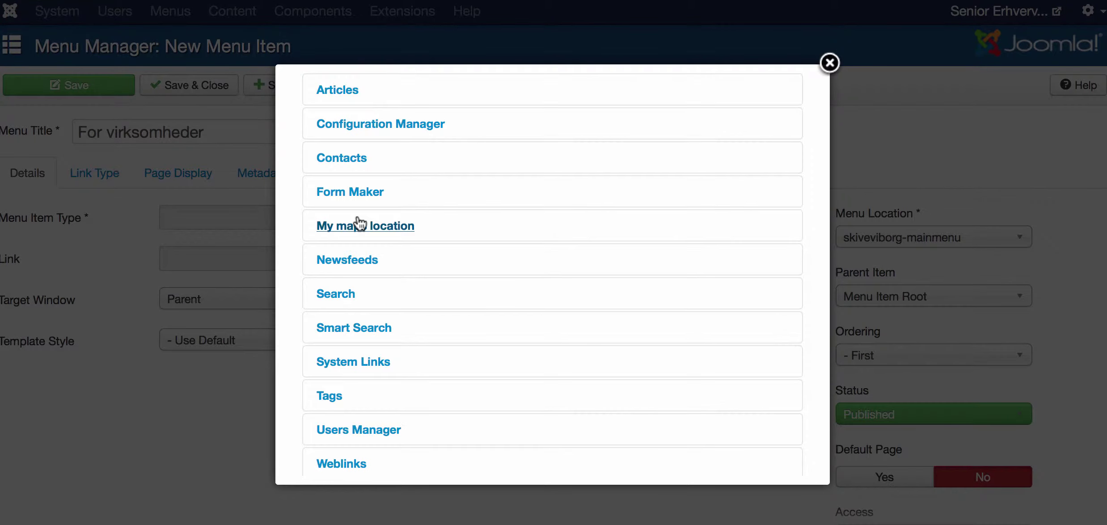
click(353, 89)
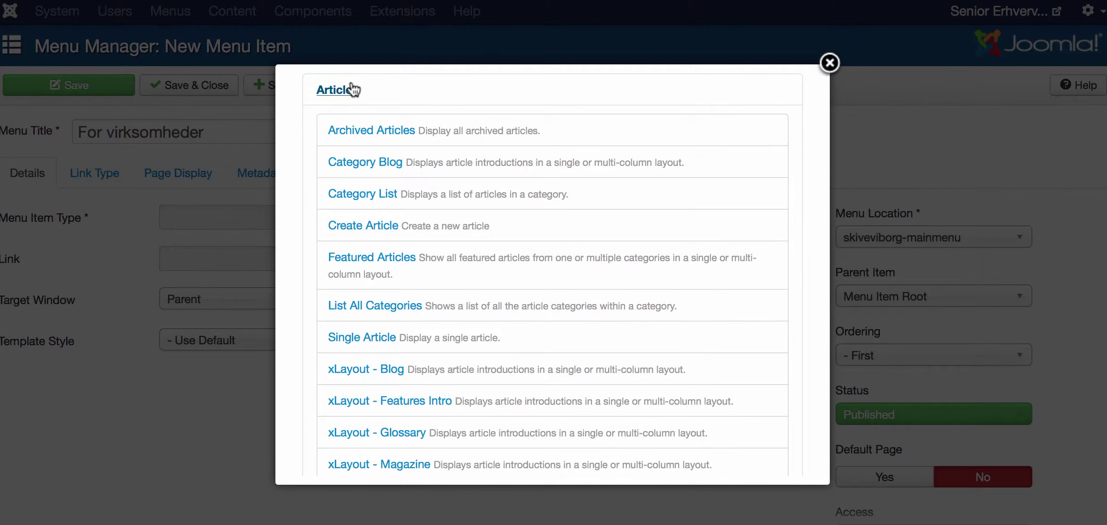
click(353, 347)
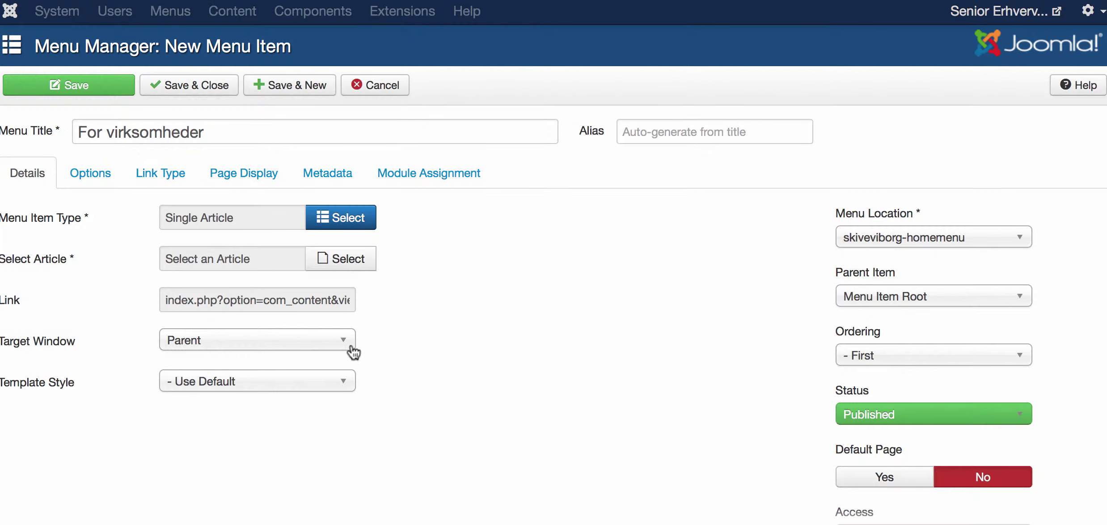
click(340, 261)
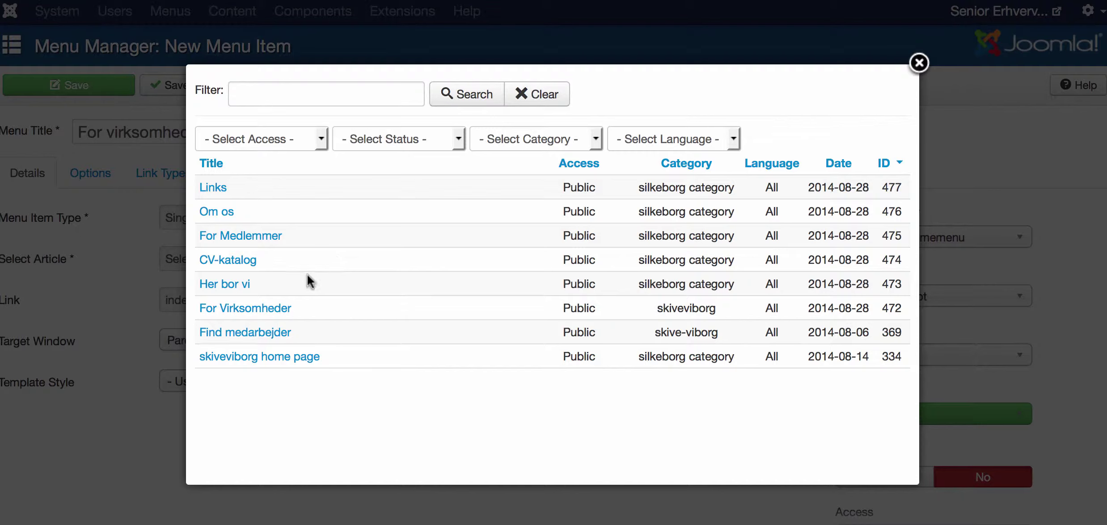
click(278, 307)
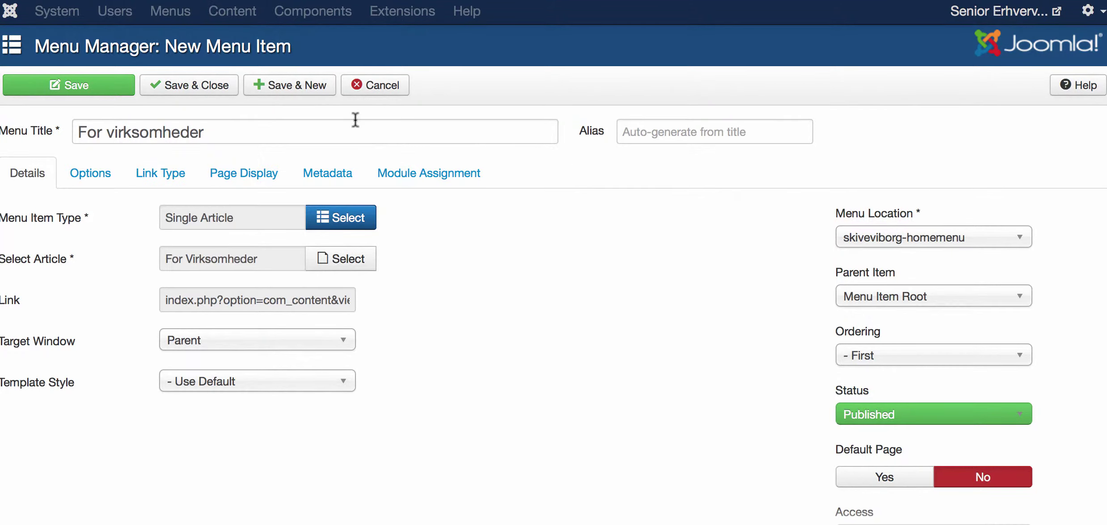
Step: Try to save the menu item with its menu location set to skiveviborg-mainmenu
mouse_move(582, 132)
click(863, 250)
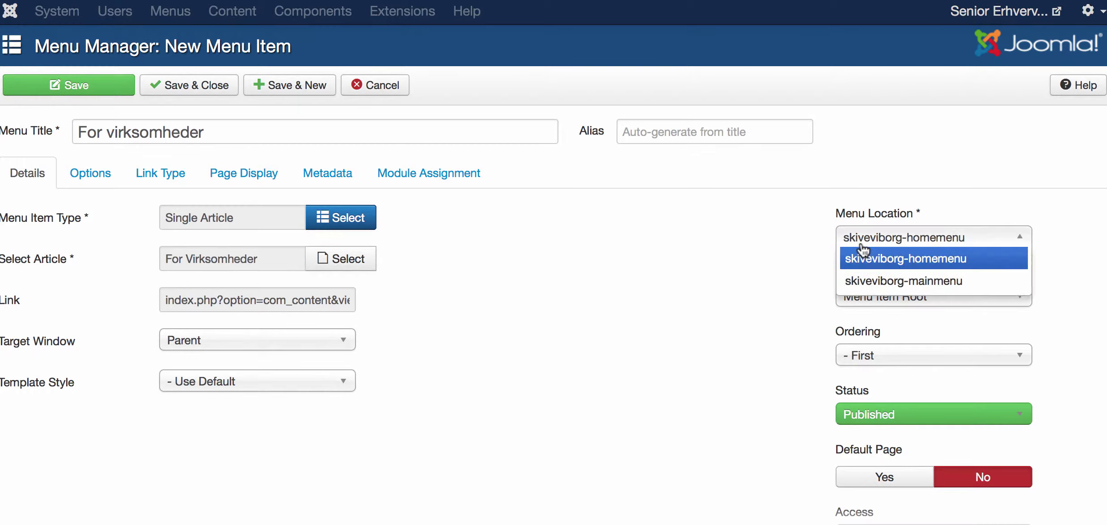
click(863, 281)
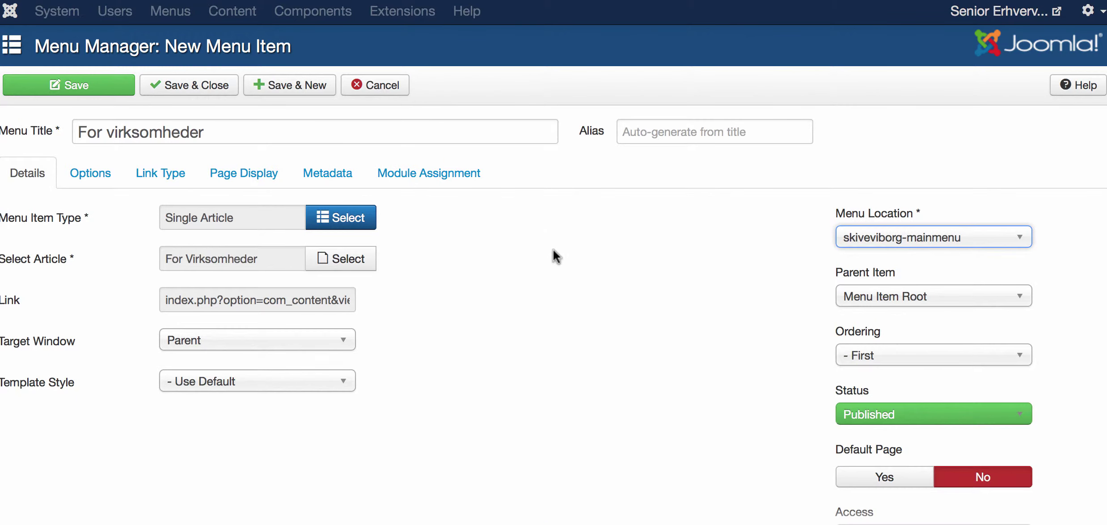
click(100, 86)
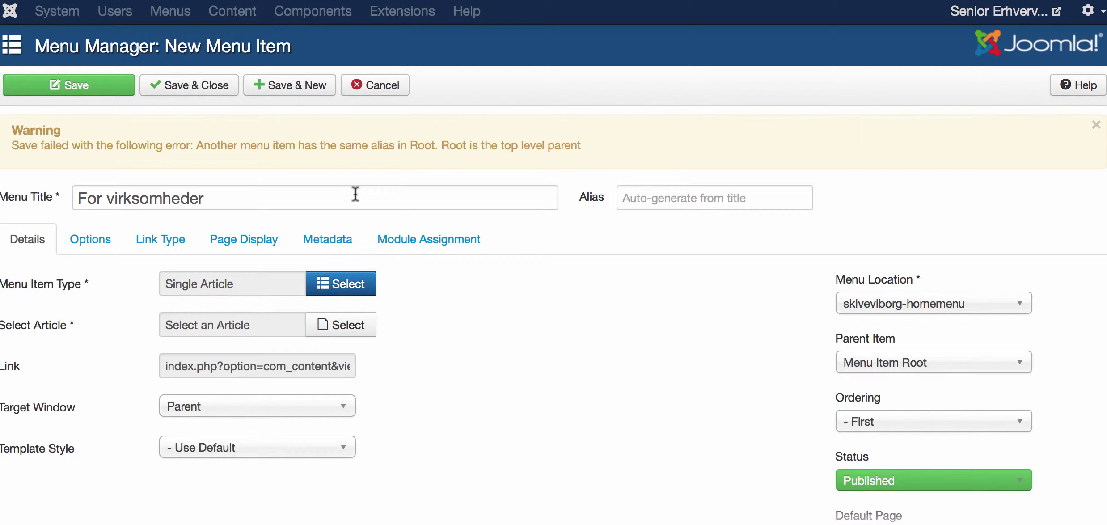
Step: Set the menu item's alias to "for-virksomheder-skive-viborg"
click(642, 200)
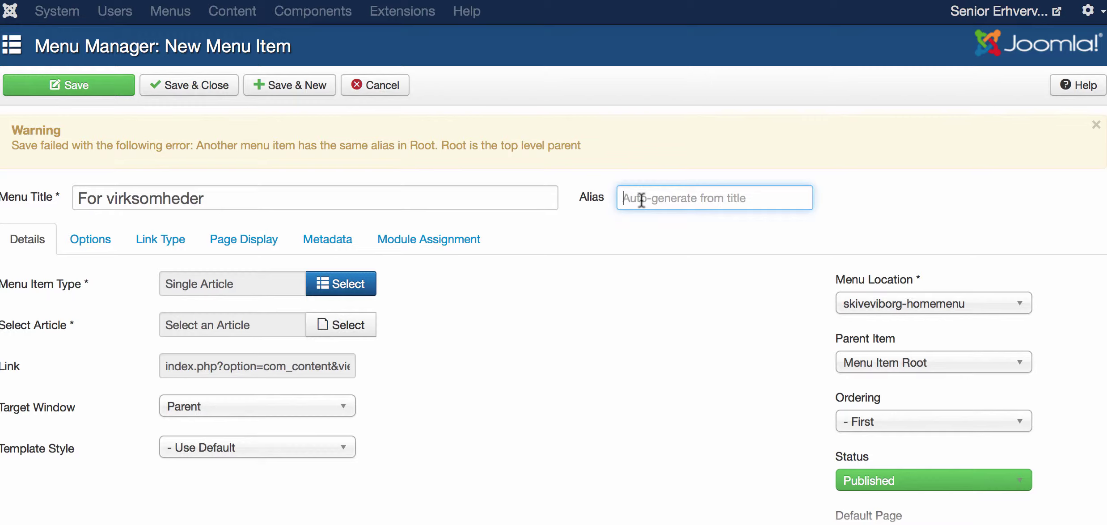
text(for)
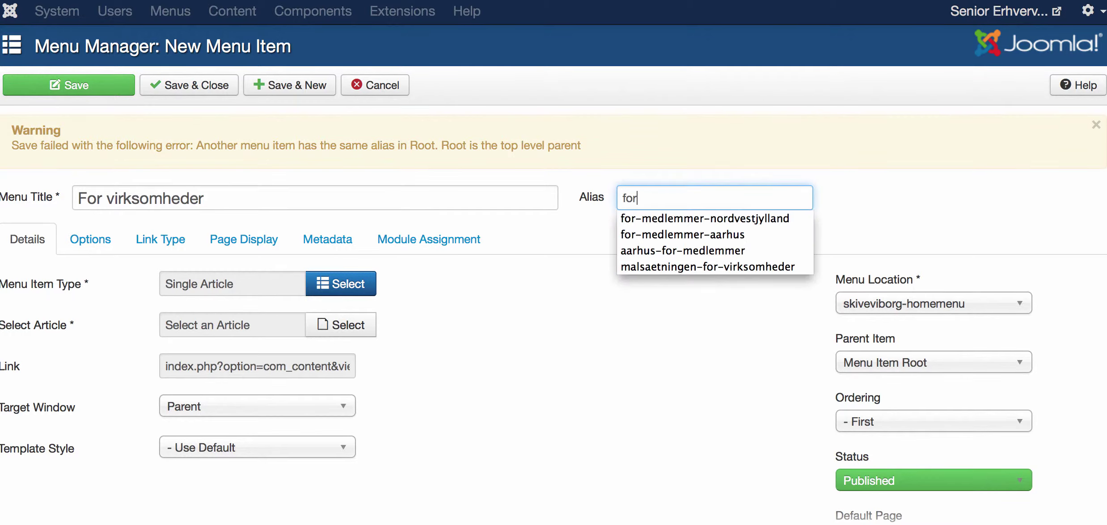
text(-virksom)
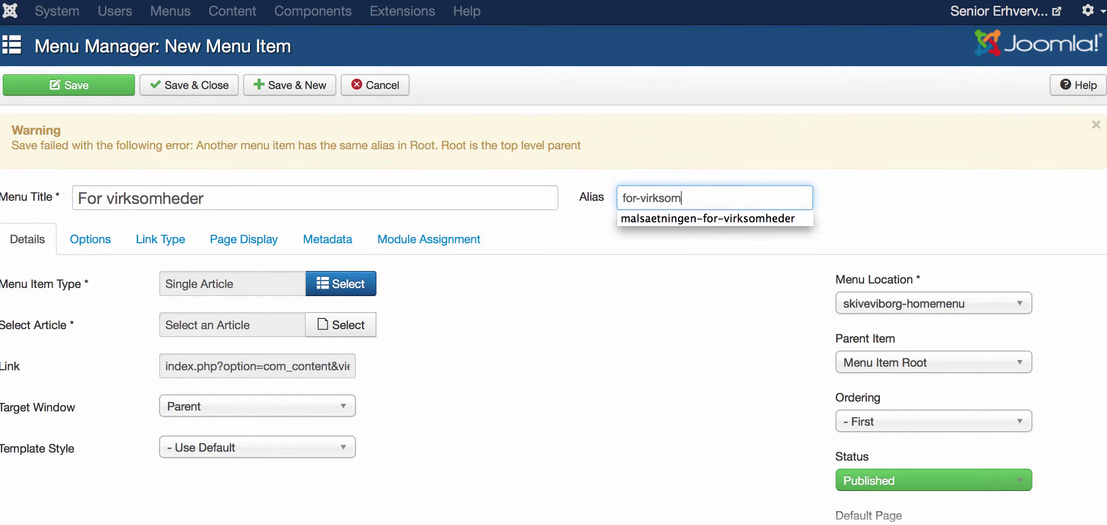
text(heder-skive-viborg)
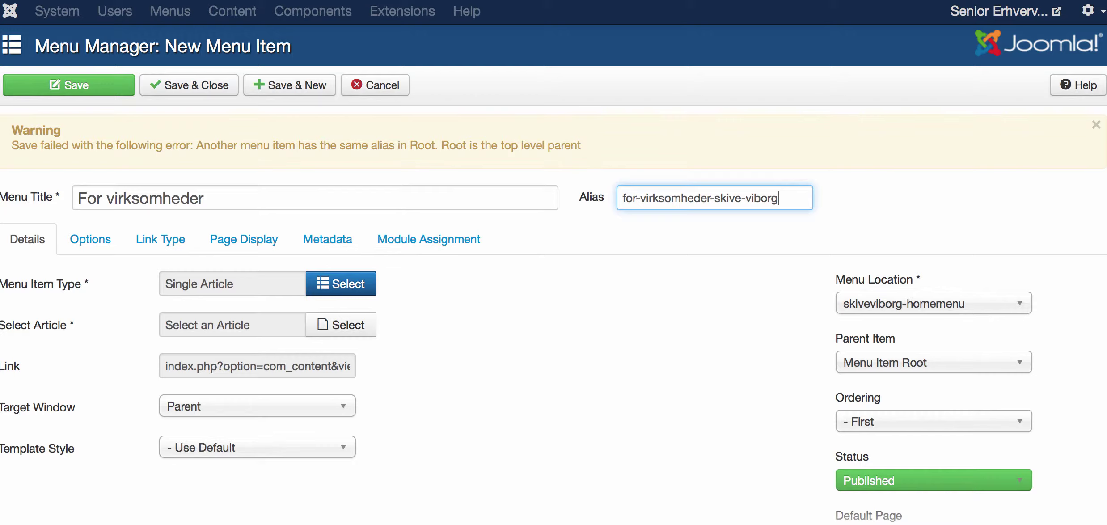
text(æø´)
key(shift+Left)
key(shift+Left)
key(shift+Left)
key(shift+Left)
key(BackSpace)
text(ae)
key(BackSpace)
key(BackSpace)
key(BackSpace)
Step: Select the For Virksomheder article again for the menu item and save it
click(85, 96)
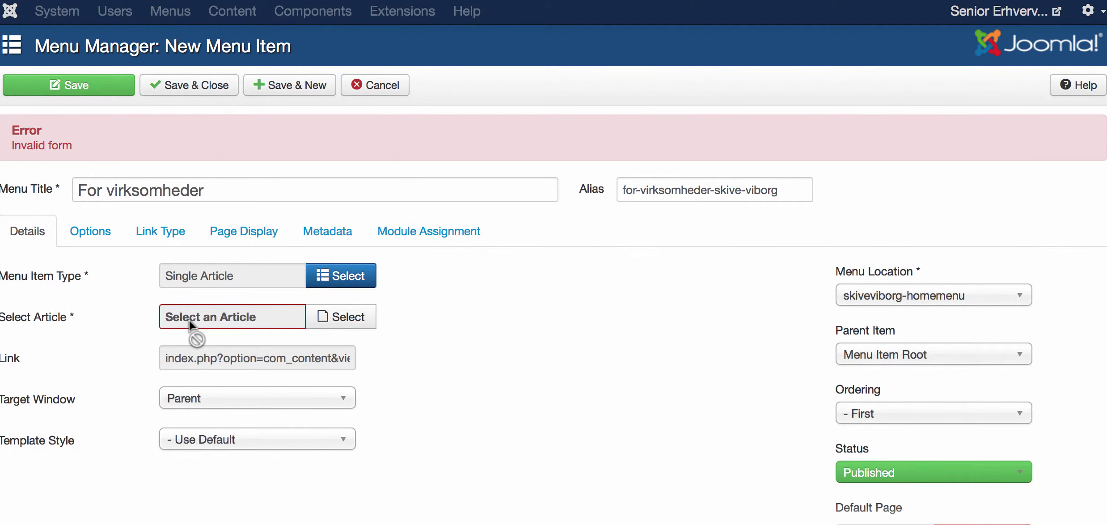
click(347, 318)
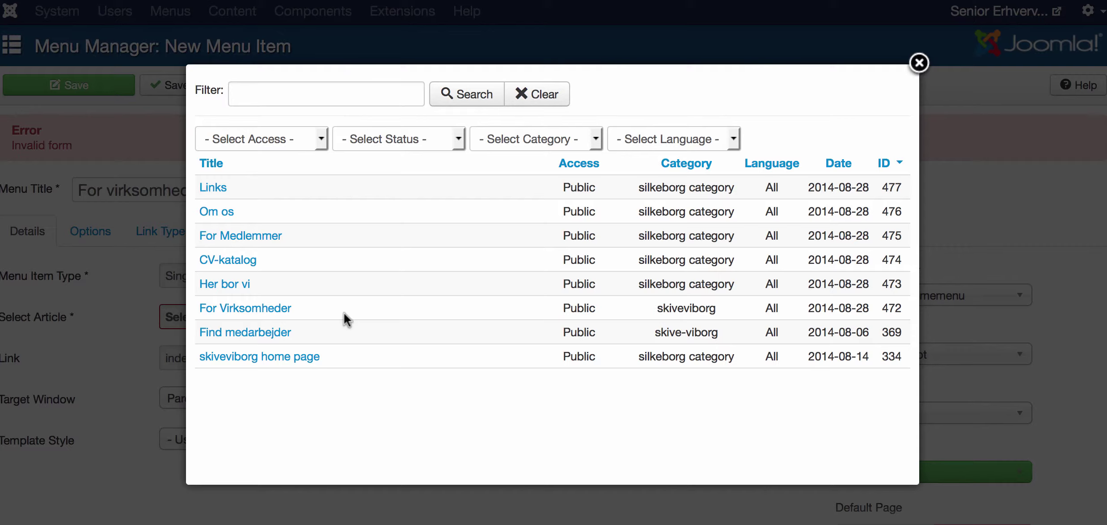
click(285, 308)
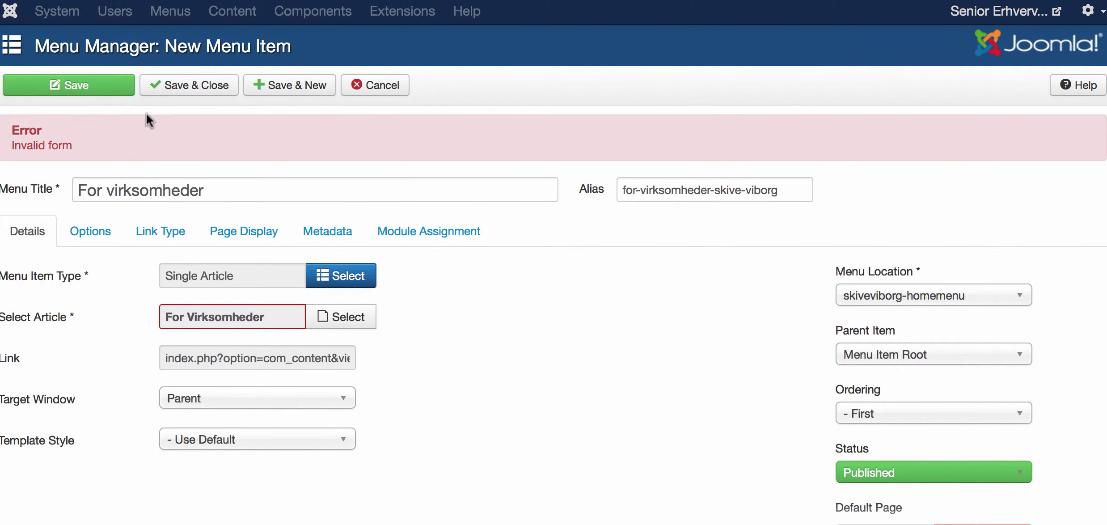
click(114, 87)
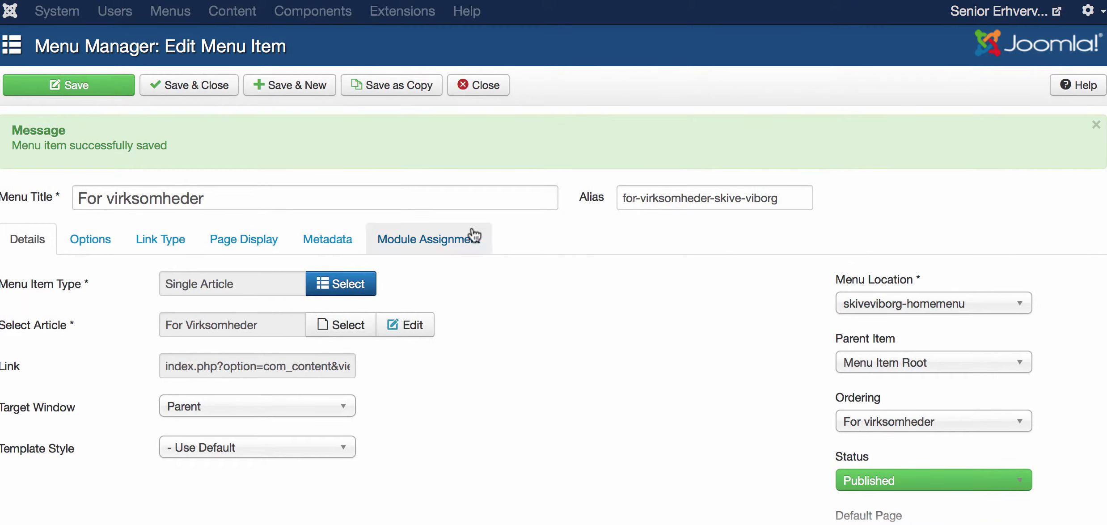
Step: Change the menu item's menu location to skiveviborg-mainmenu
click(885, 309)
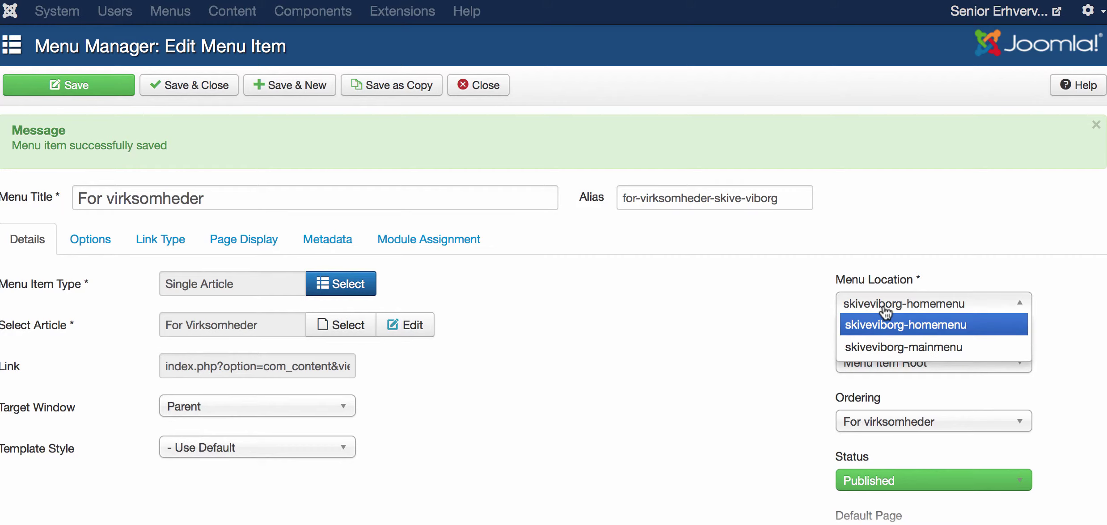
click(885, 348)
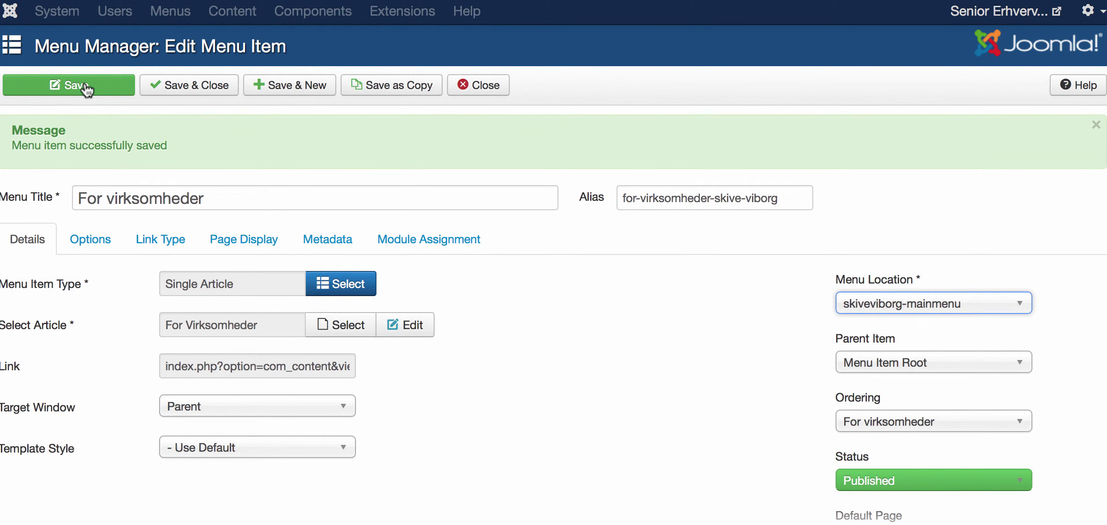
Step: Review the menu item's alias and its page display settings, including the masthead title
mouse_move(36, 204)
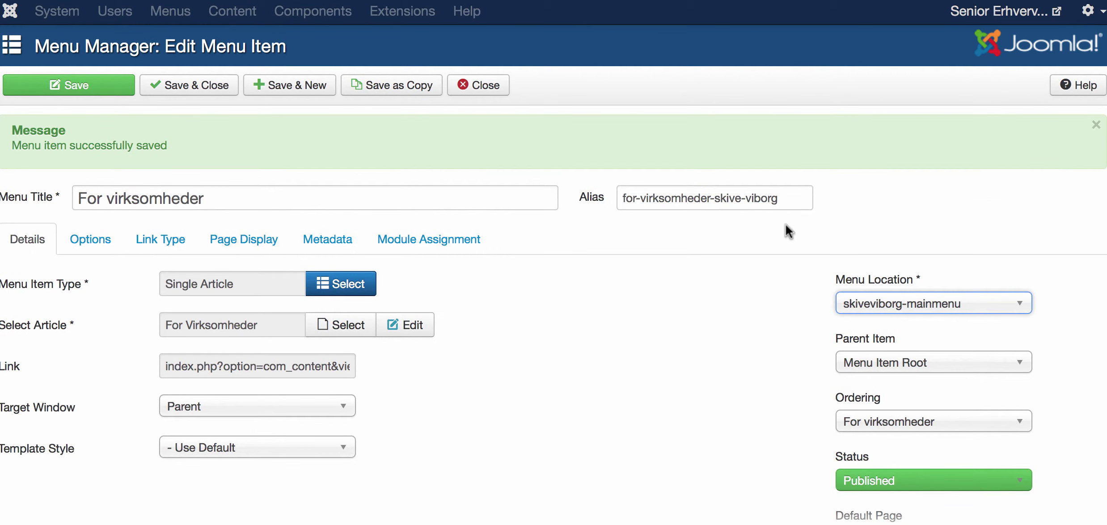
drag(793, 196, 616, 197)
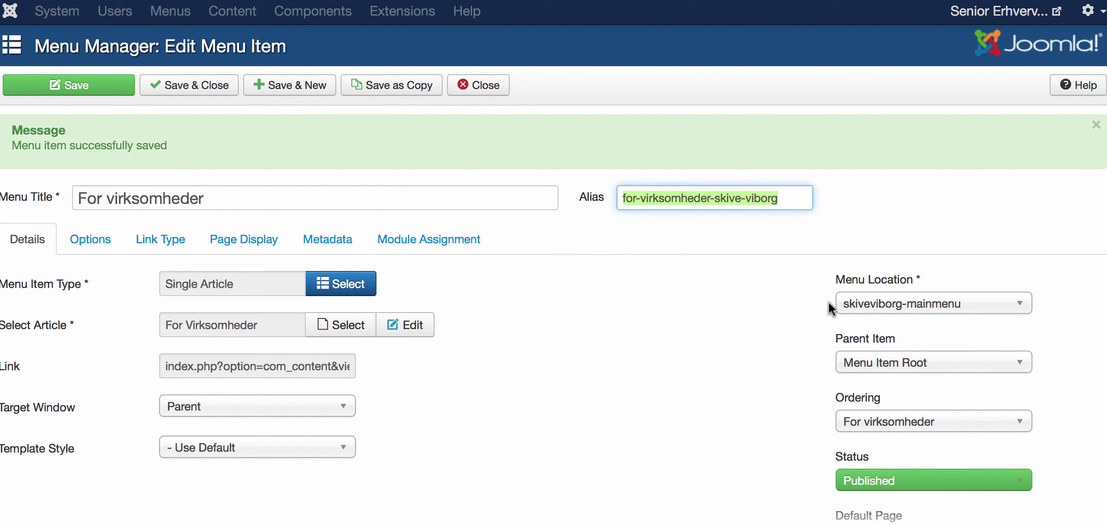
click(248, 243)
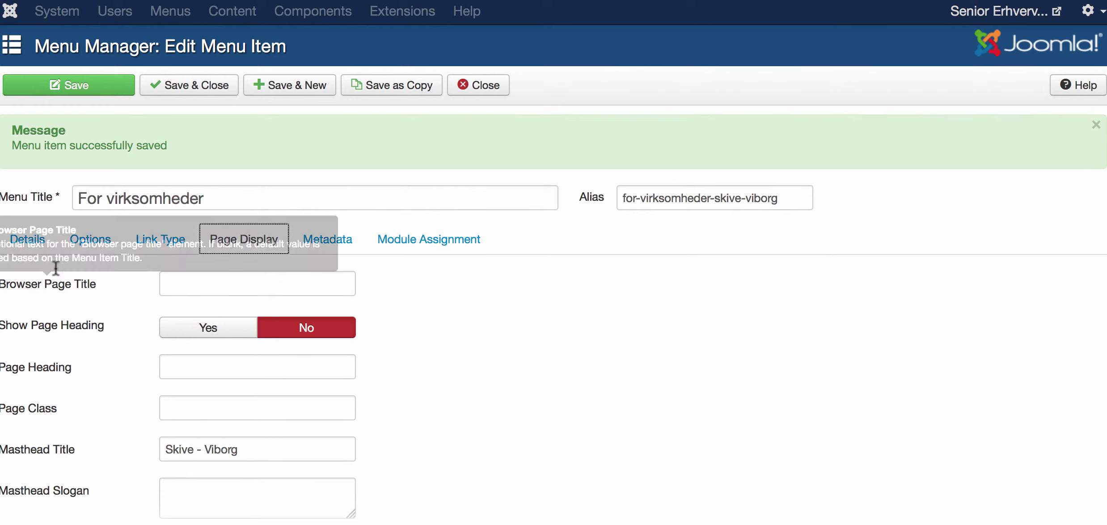
click(40, 246)
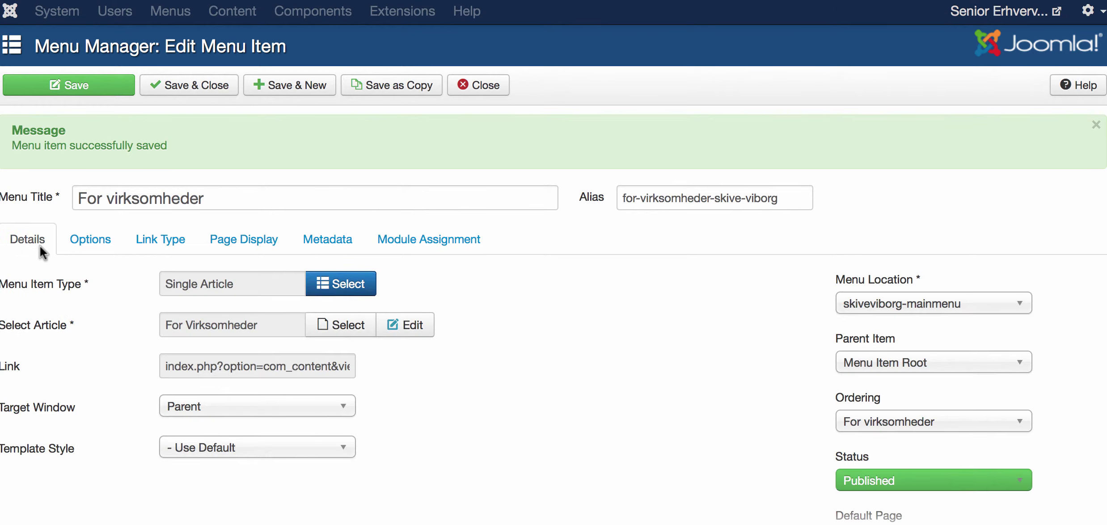
Step: Switch to the website's front end, reload it and open the For Virksomheder page to check its masthead title
click(40, 246)
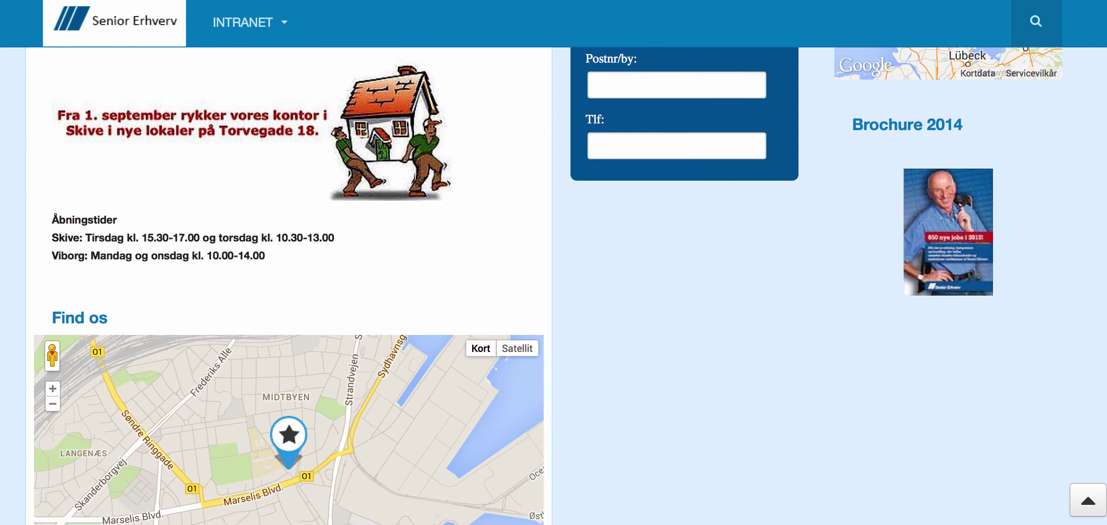
key(super+r)
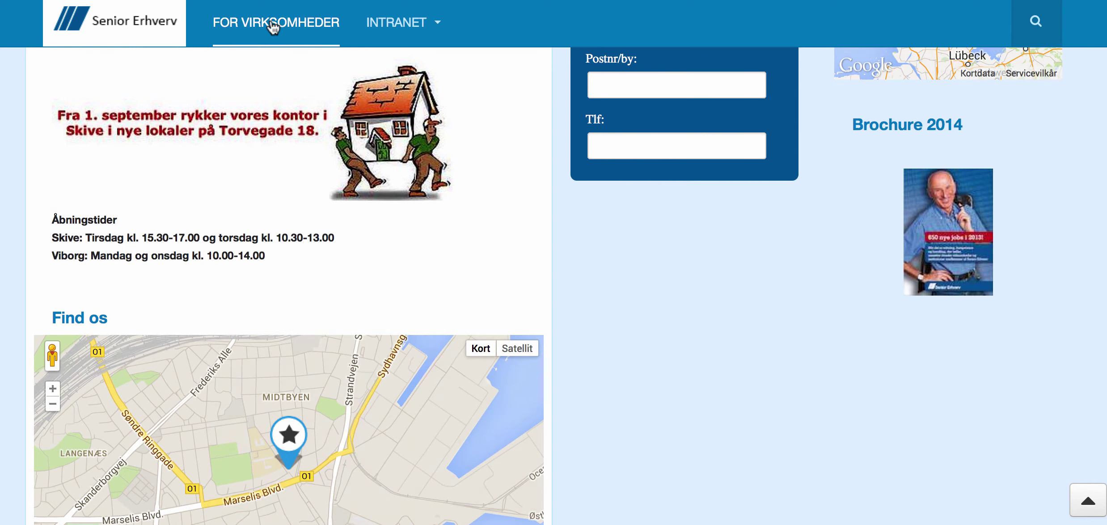
click(273, 27)
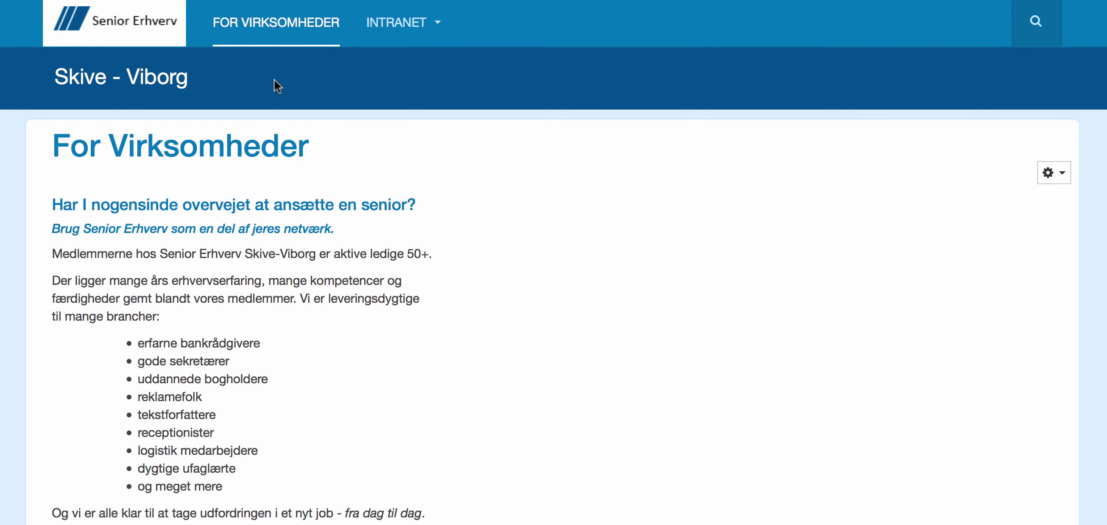
drag(53, 76, 221, 83)
click(218, 81)
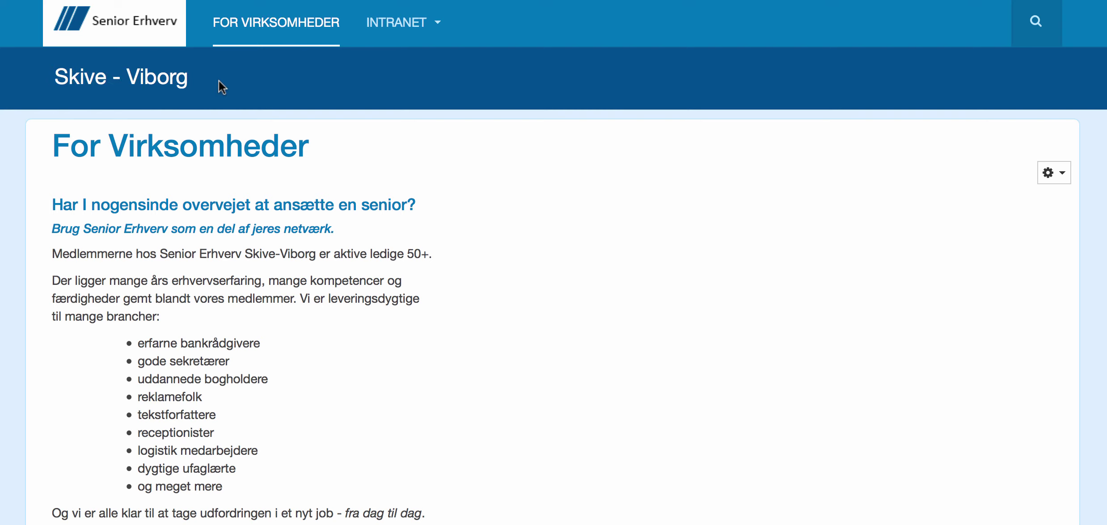